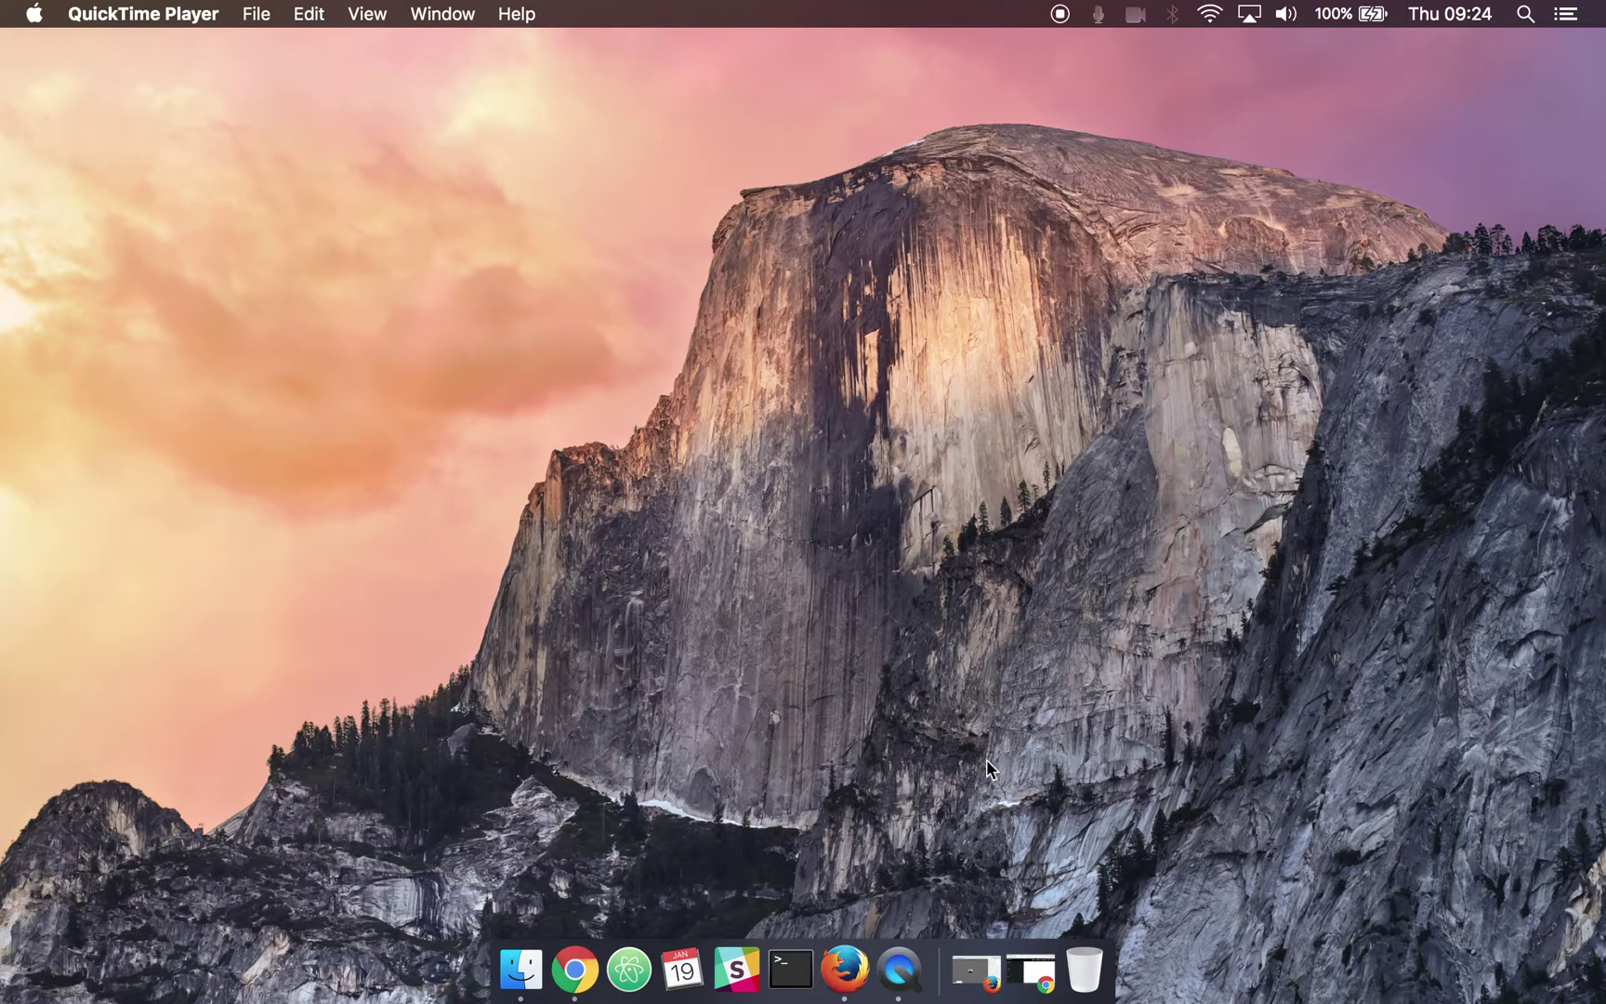
Step: Open a new CodePen pen and enter a div with class 'box' in the HTML panel
click(1032, 969)
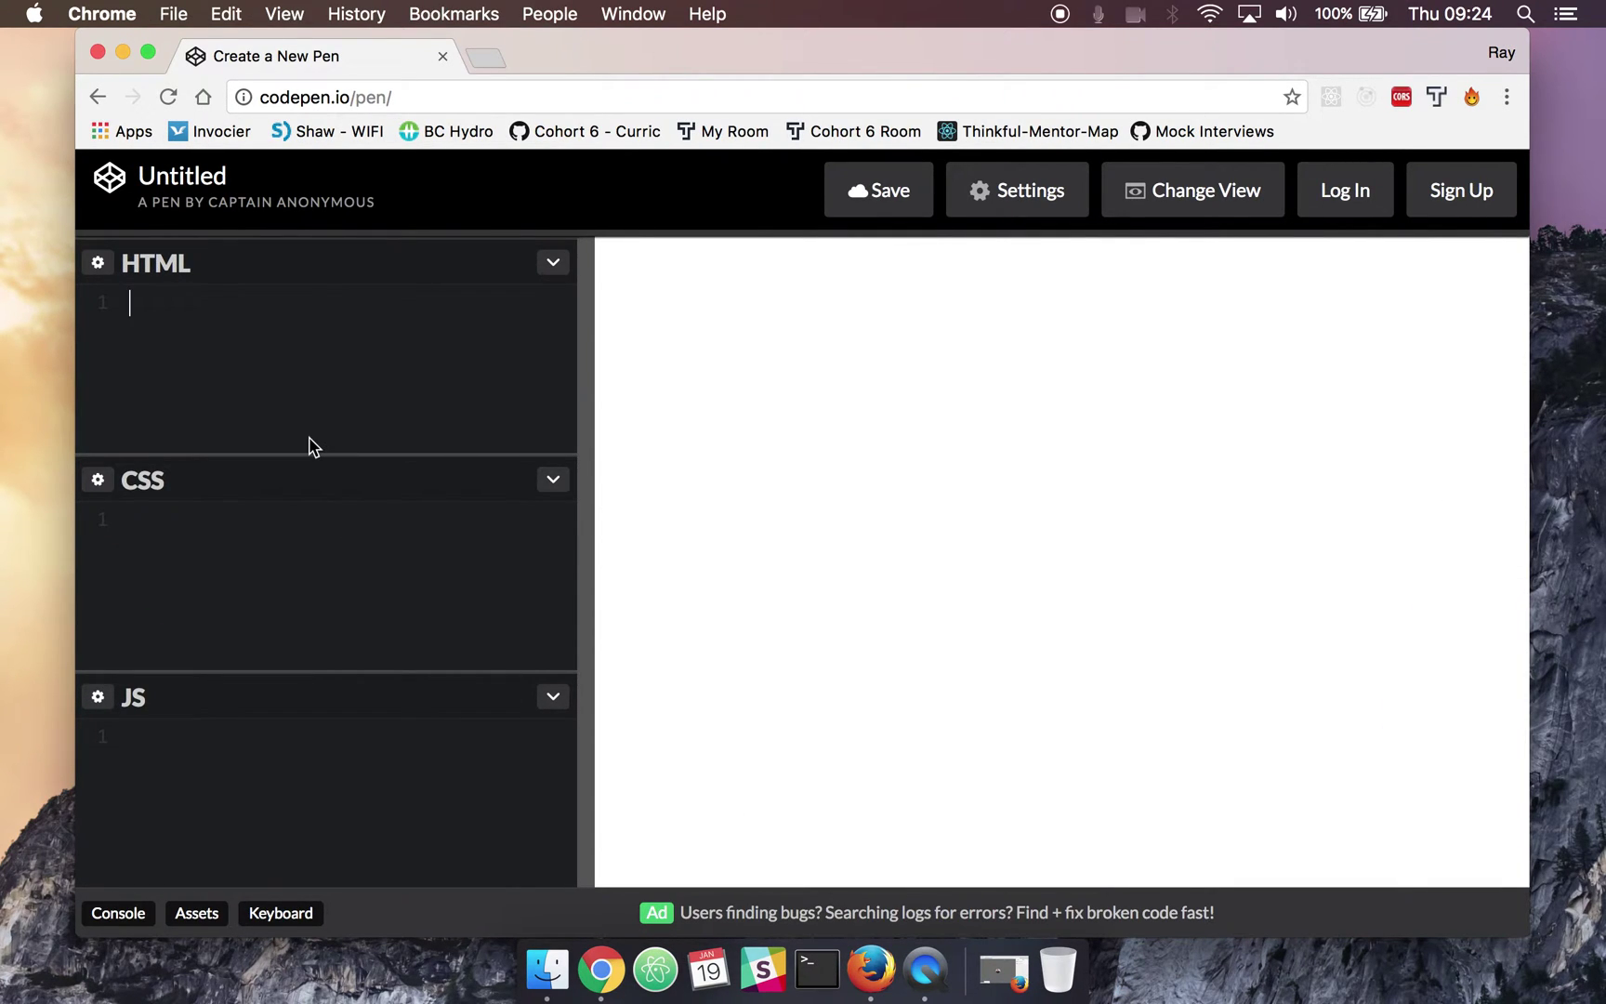
text(<div class bo)
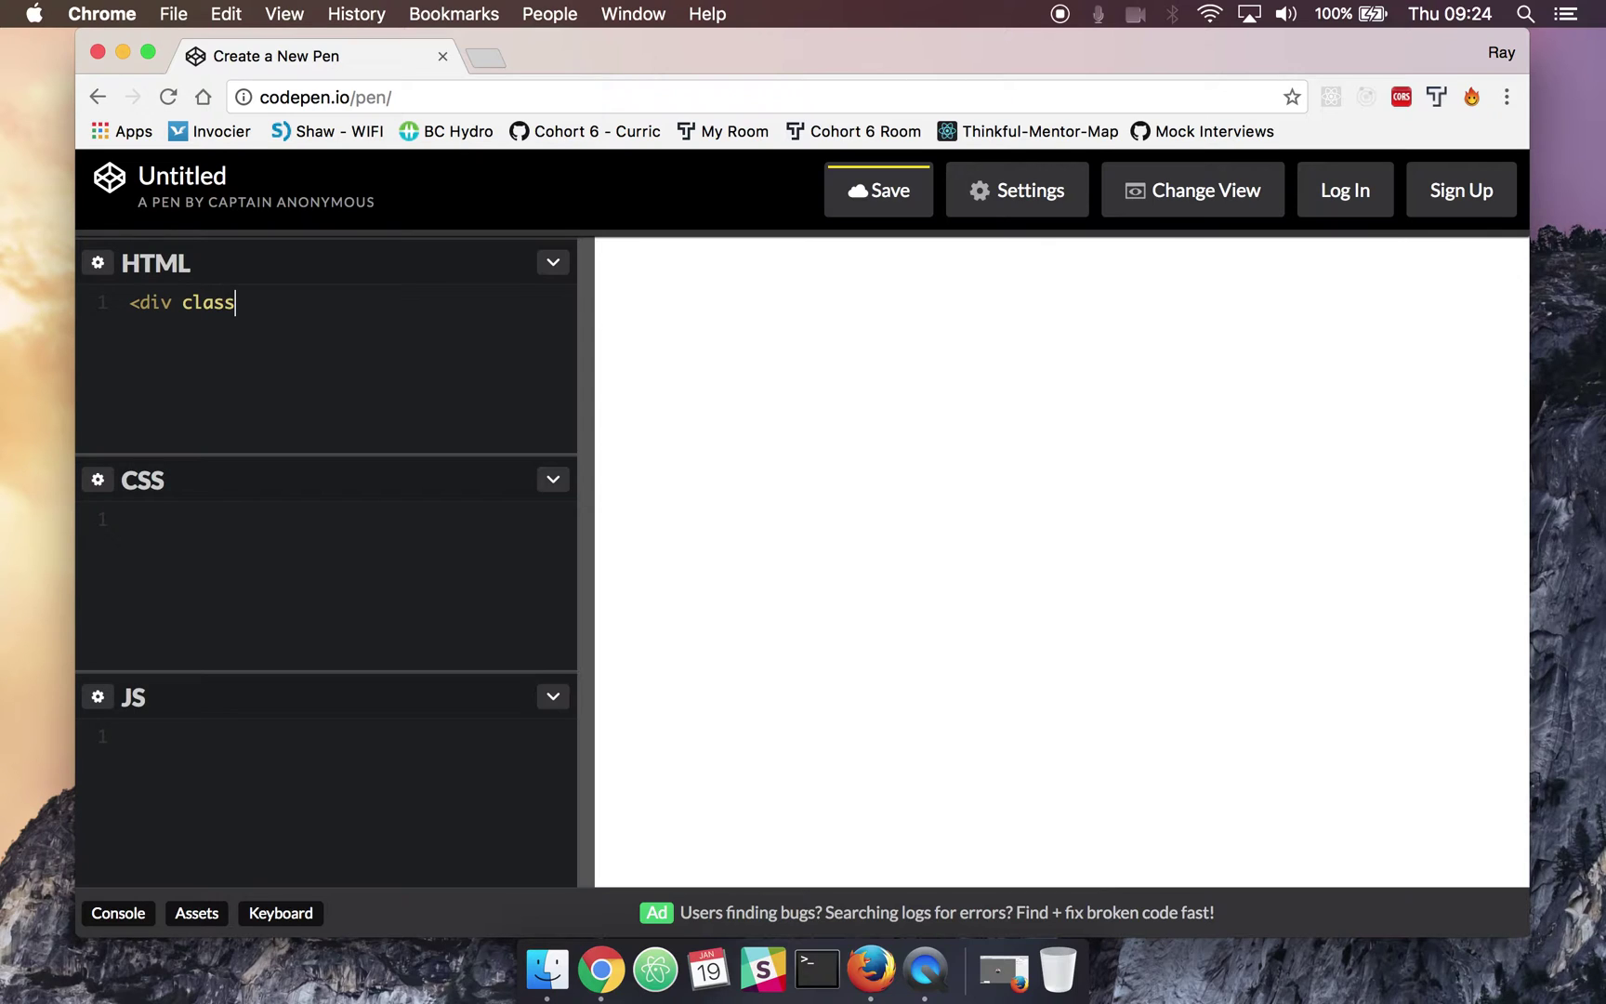
key(BackSpace)
key(BackSpace)
key(BackSpace)
text(="box")
text(><)
text(/div>)
Step: Write a .box CSS rule with height 500px, width 500px and a red background
click(263, 552)
text(.box)
text( {)
key(Return)
text(h)
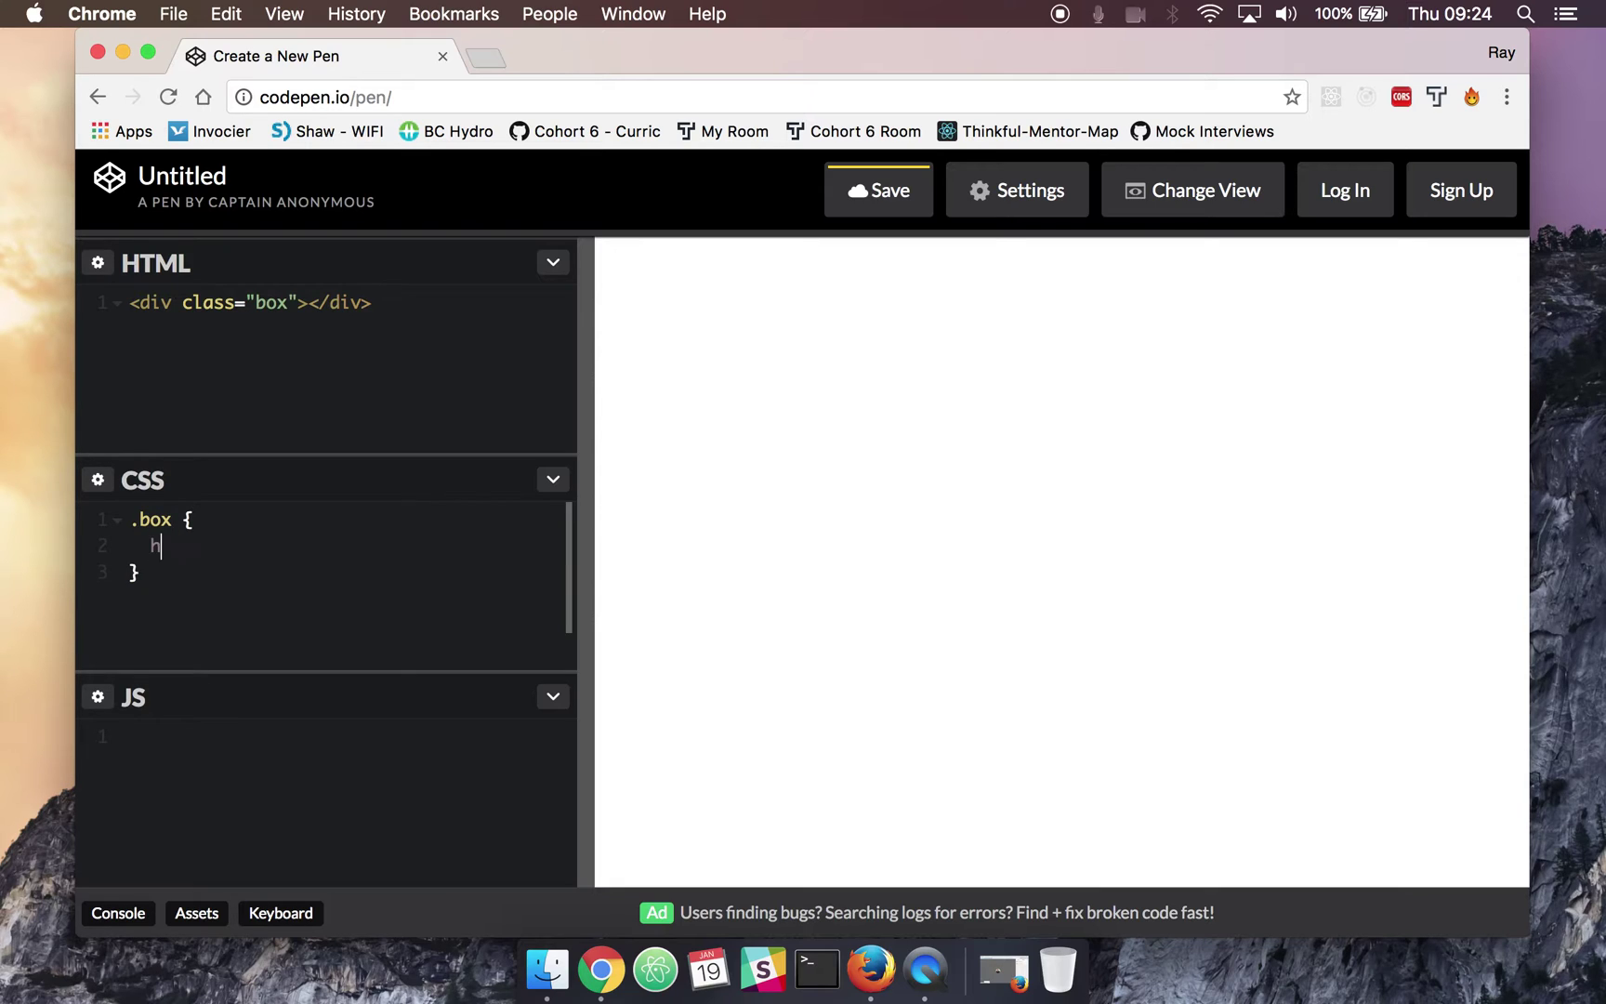
text(eight: )
text(500px;)
key(Return)
text(width:)
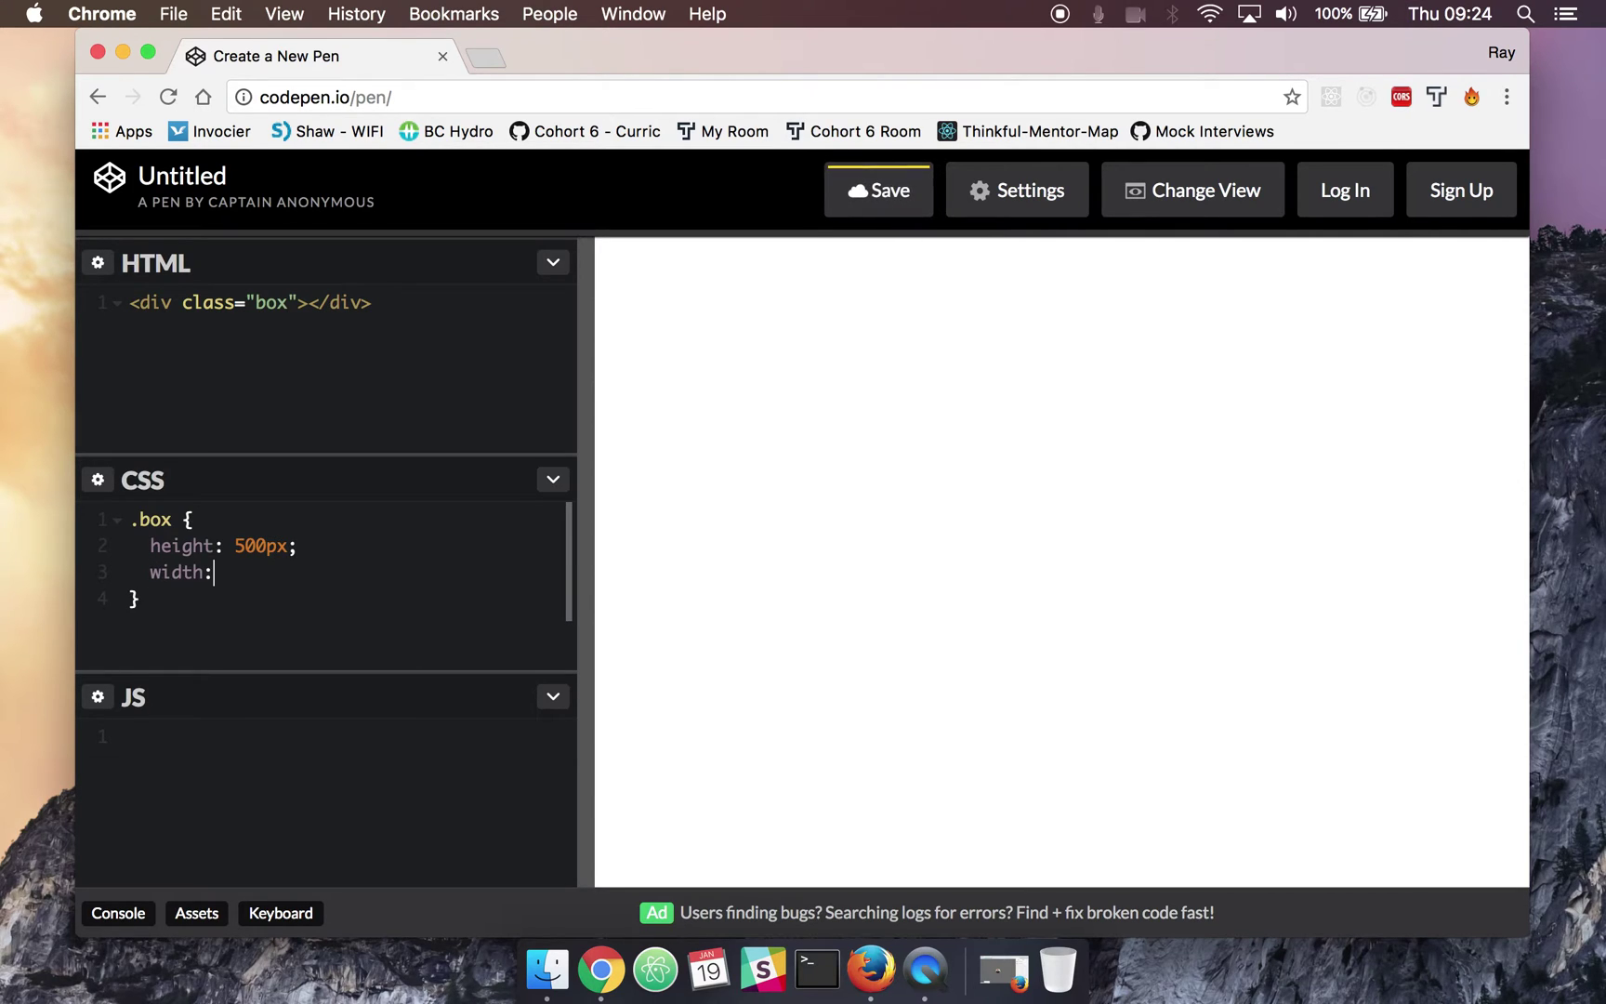
text( 500px;)
key(Return)
text(backgro)
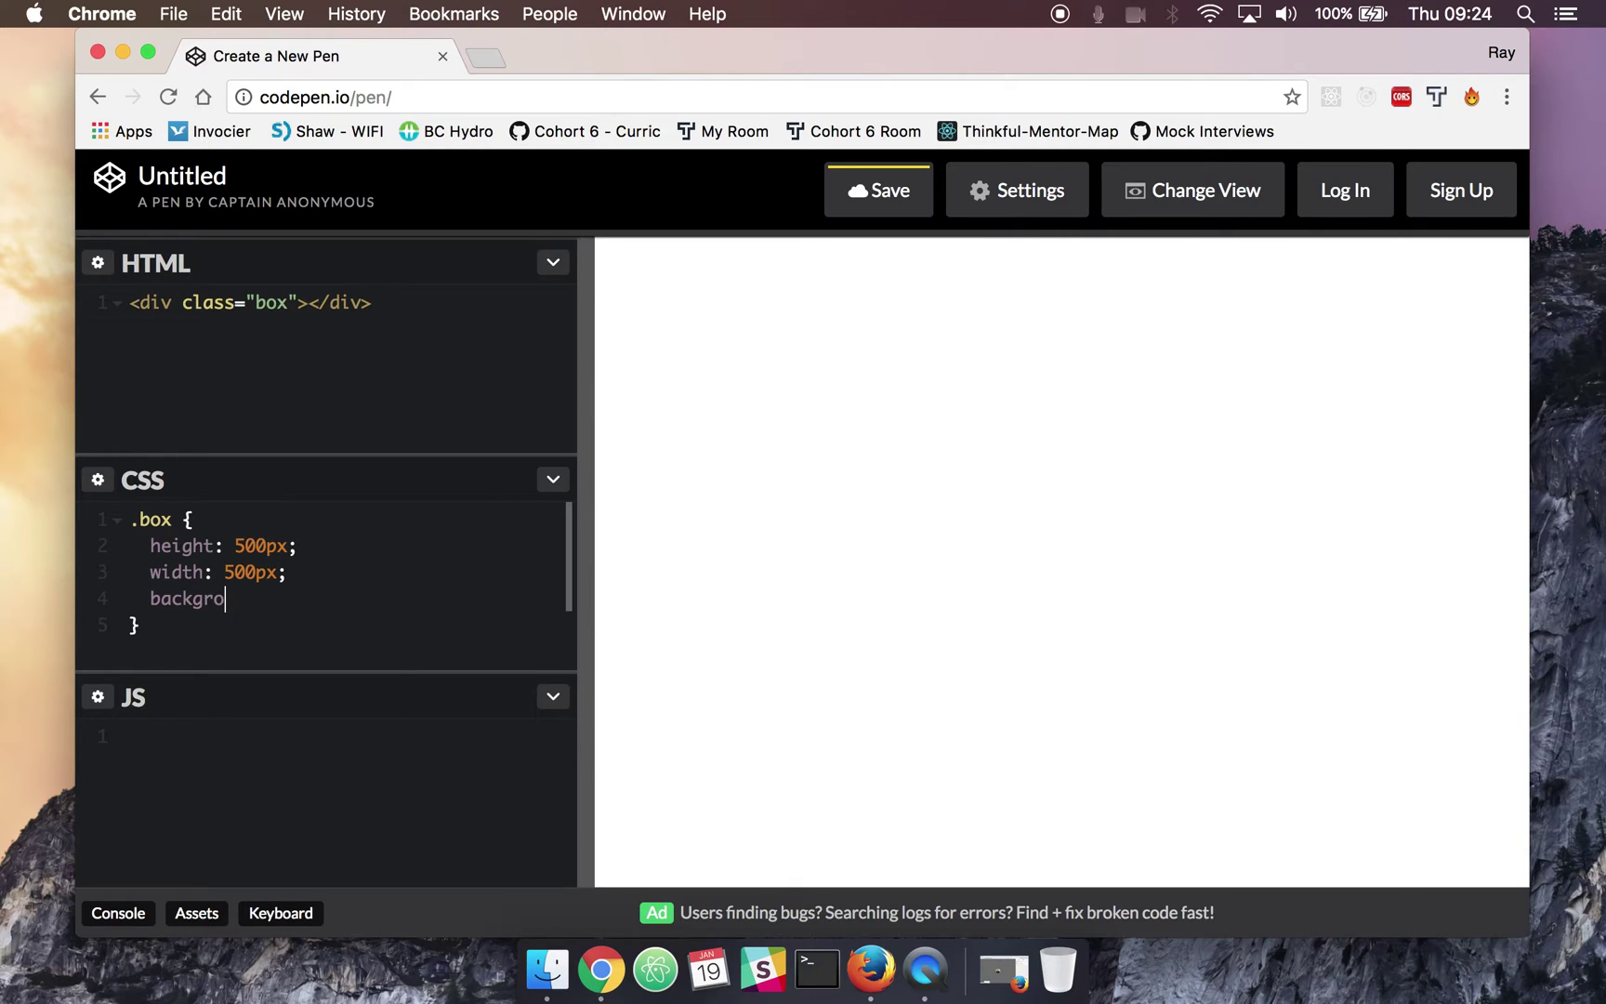
text(und: red)
text(;)
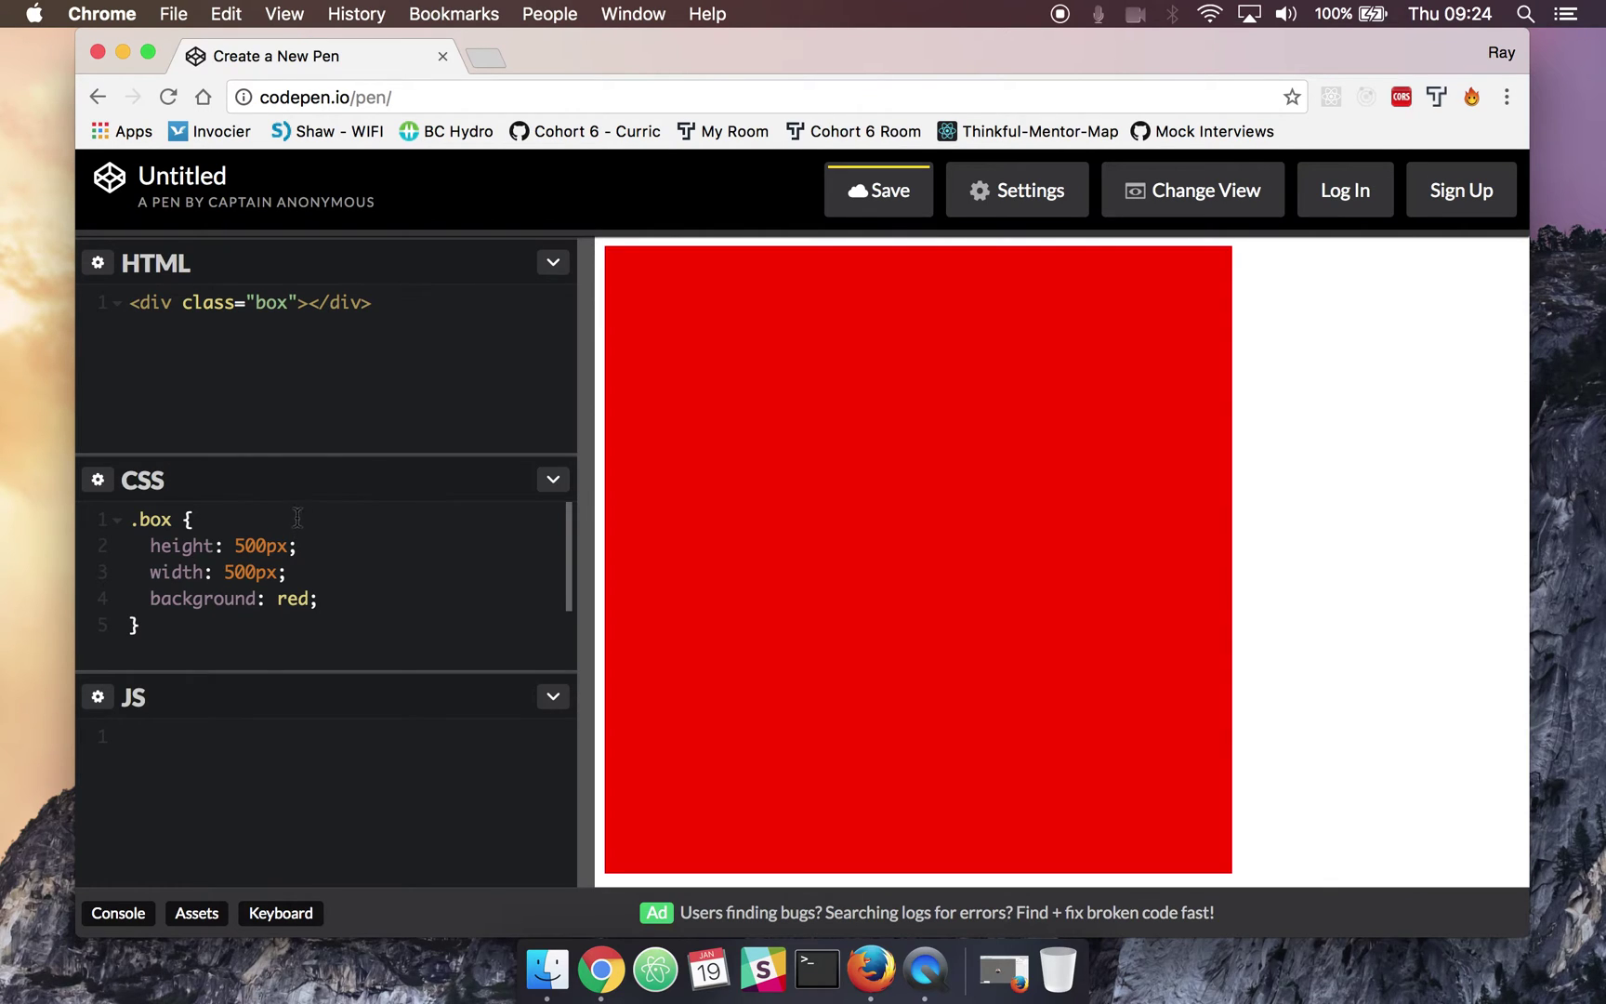
Step: Add an h1 reading 'Title' inside the box div and save the pen
click(308, 303)
key(Return)
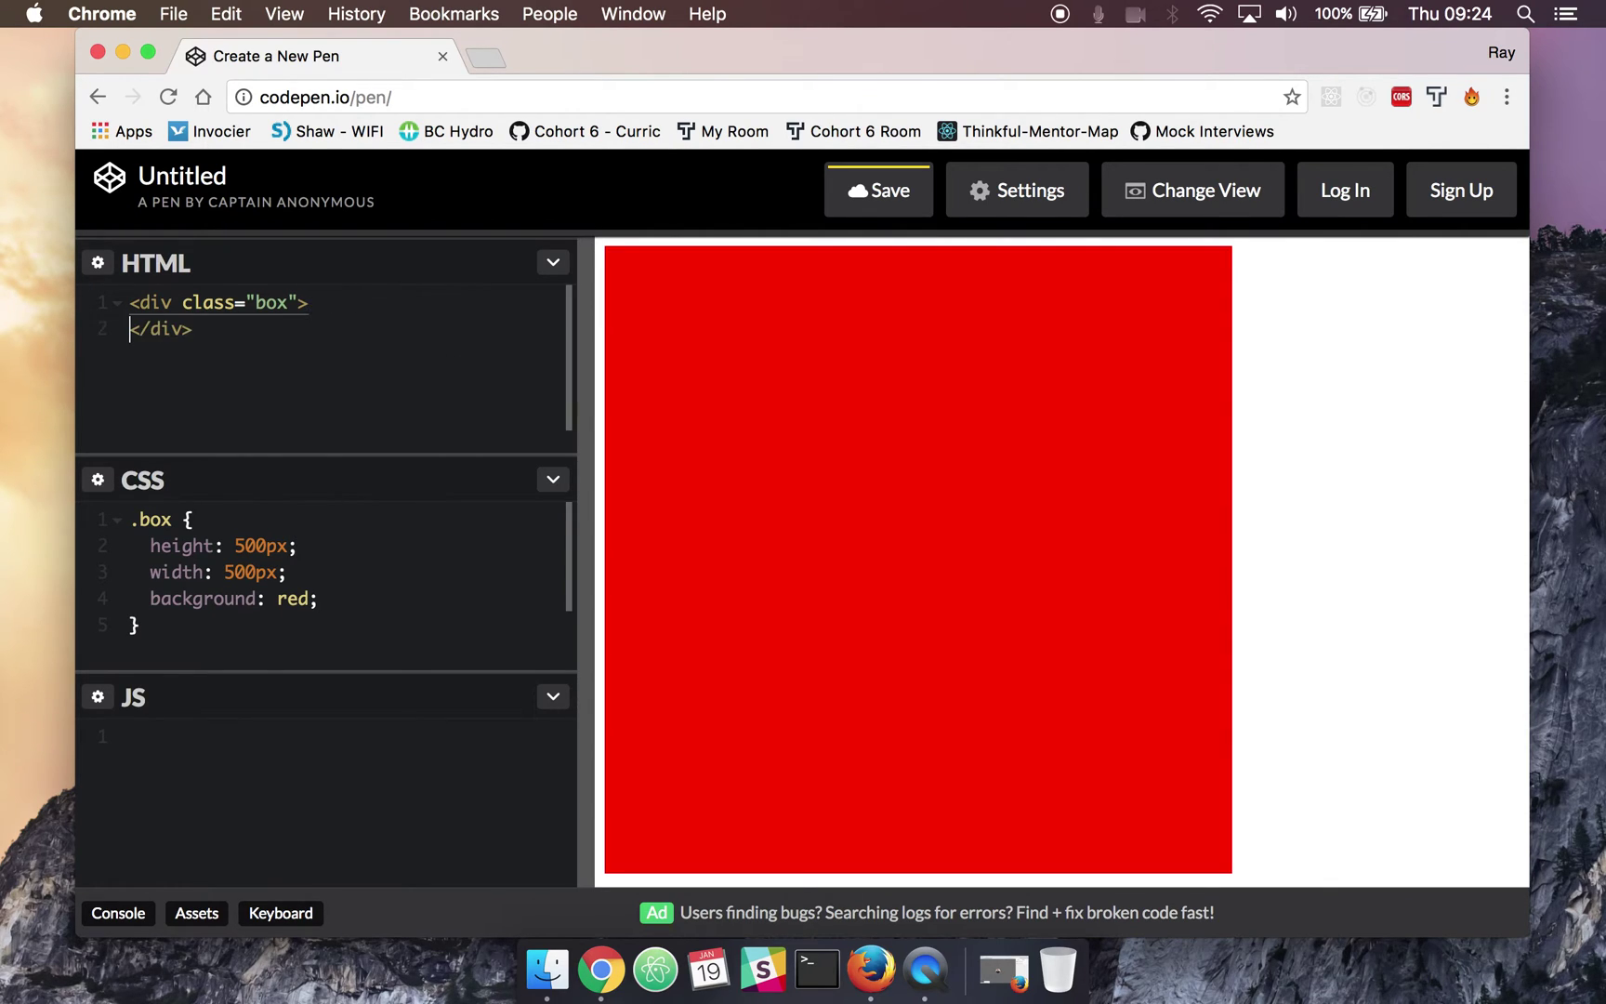
key(Return)
key(Up)
key(Tab)
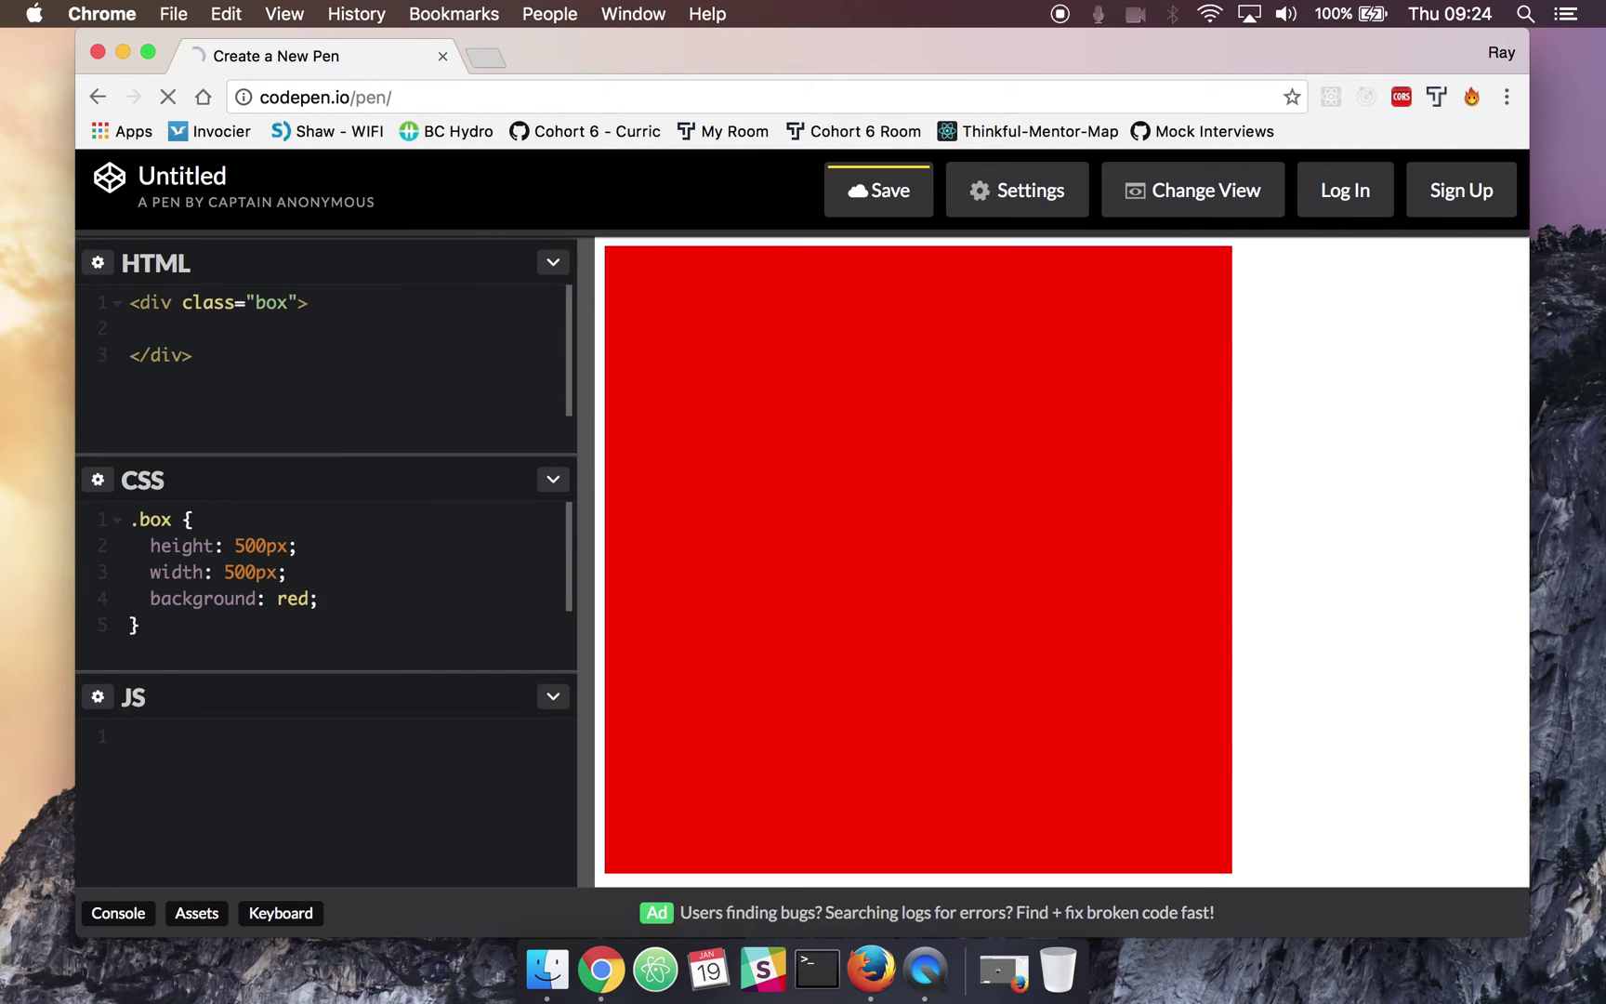
text(h1)
key(Tab)
text(Title</h1>)
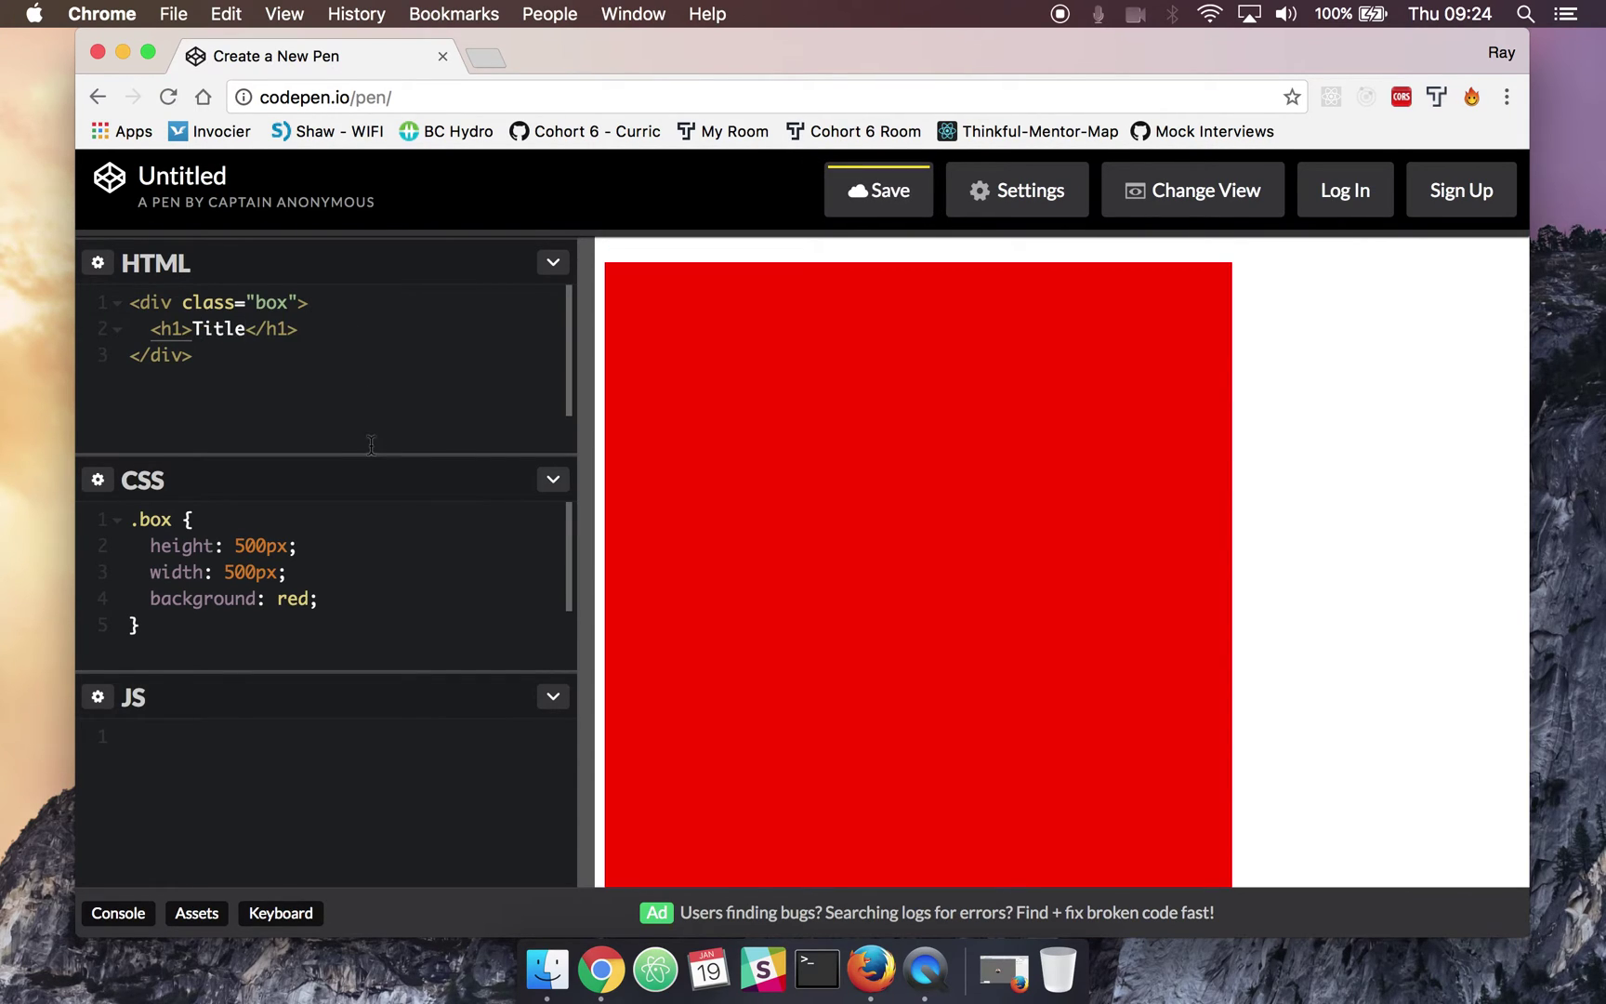
key(super+s)
Step: Add blank lines after the .box CSS rule
click(161, 625)
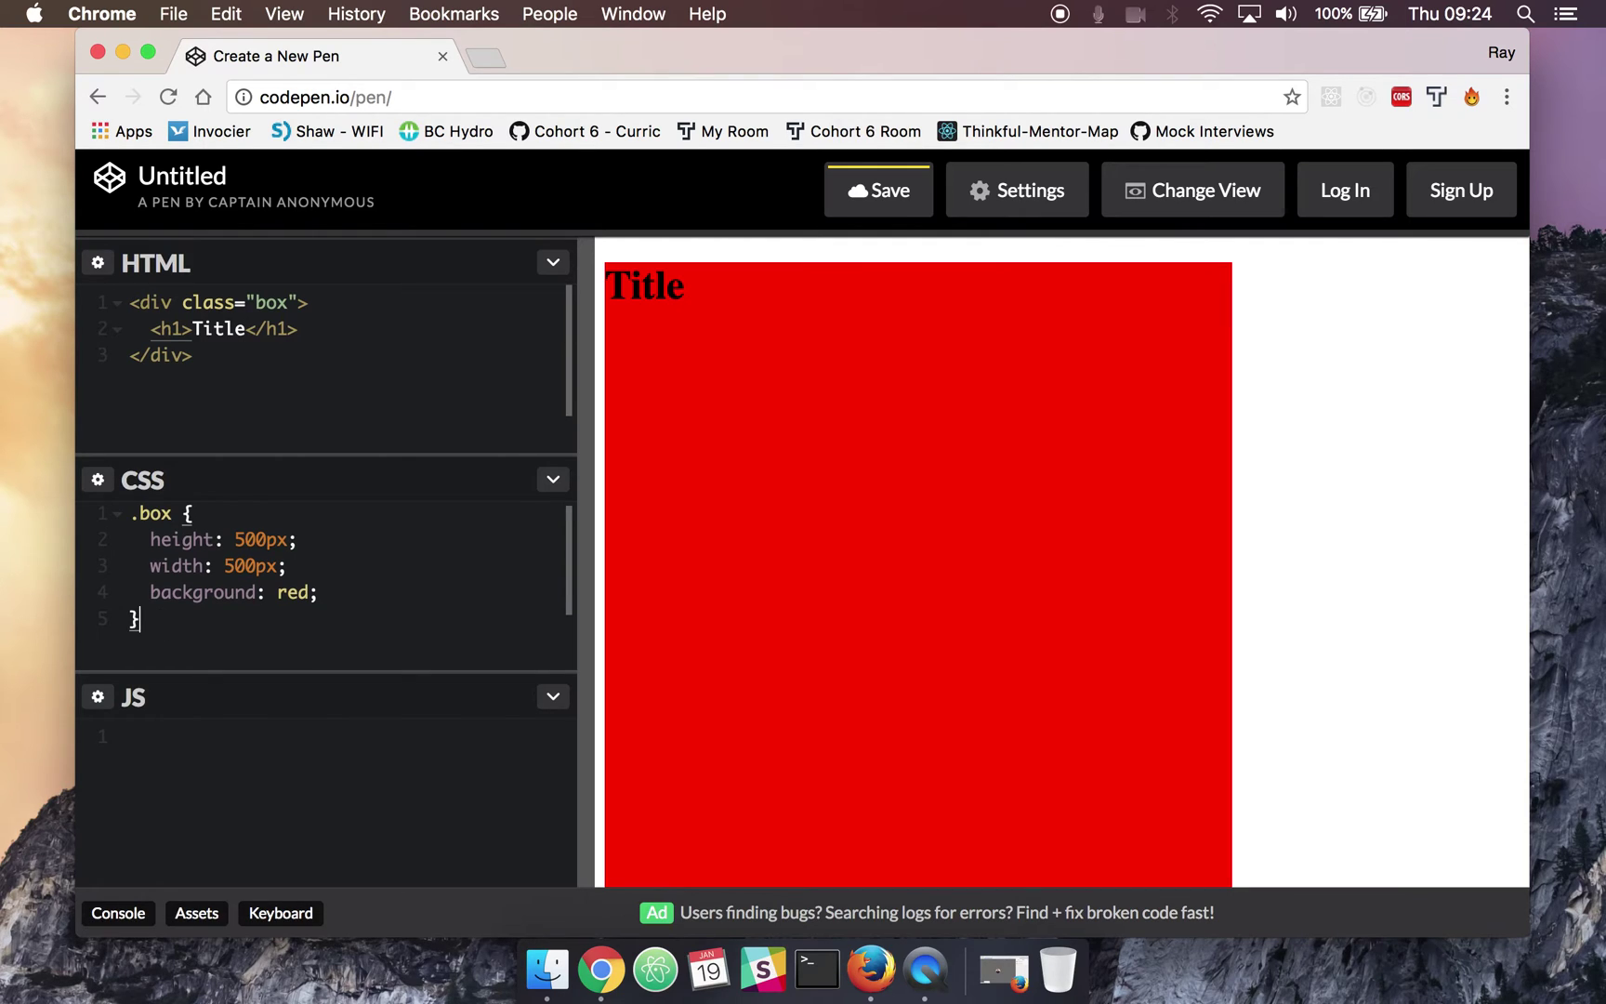
key(Return)
key(Return)
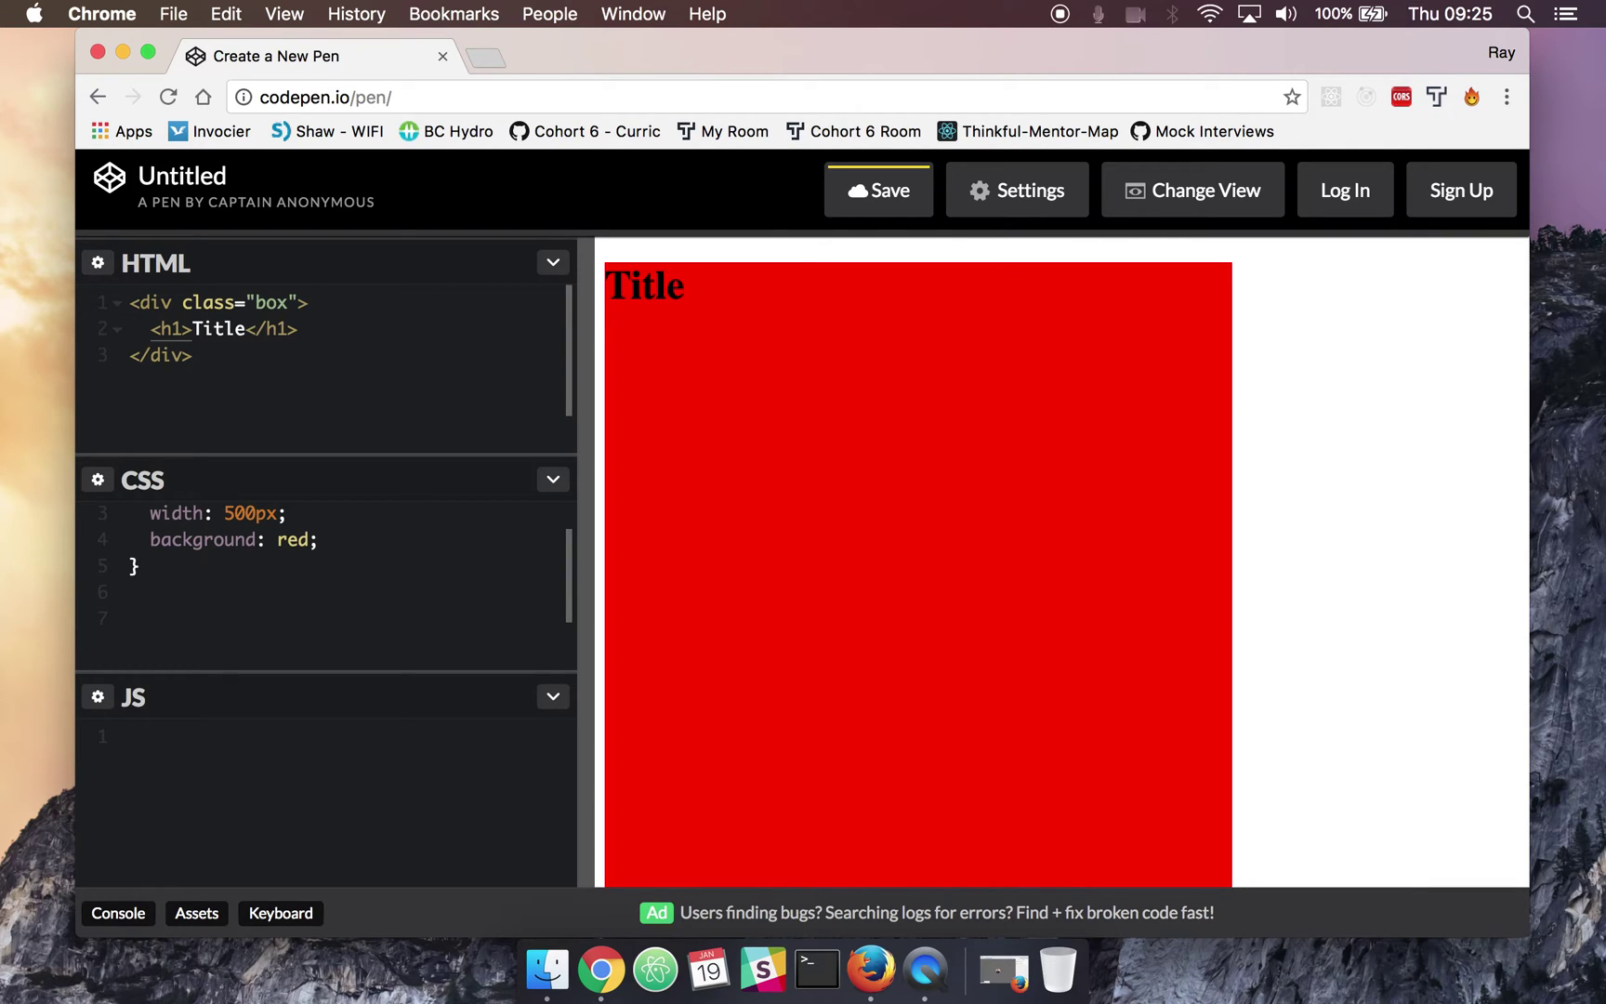
scroll(198, 616, up, 2)
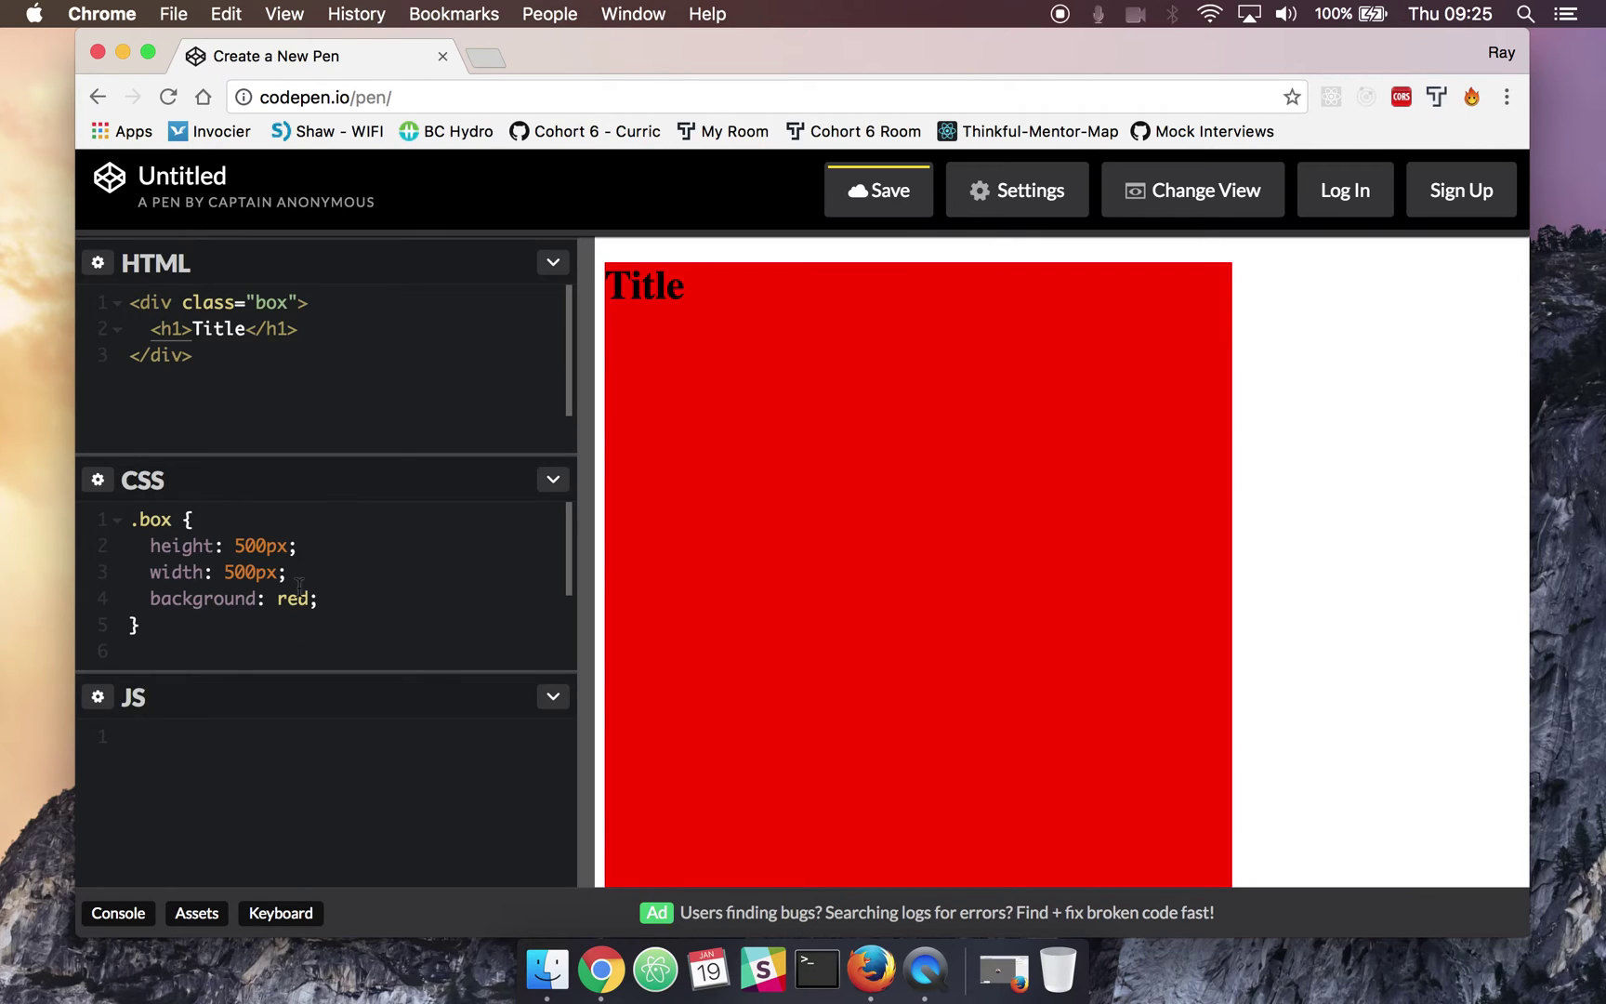
Step: Add margin-top: 50px as a new declaration in the .box rule
click(336, 608)
key(Return)
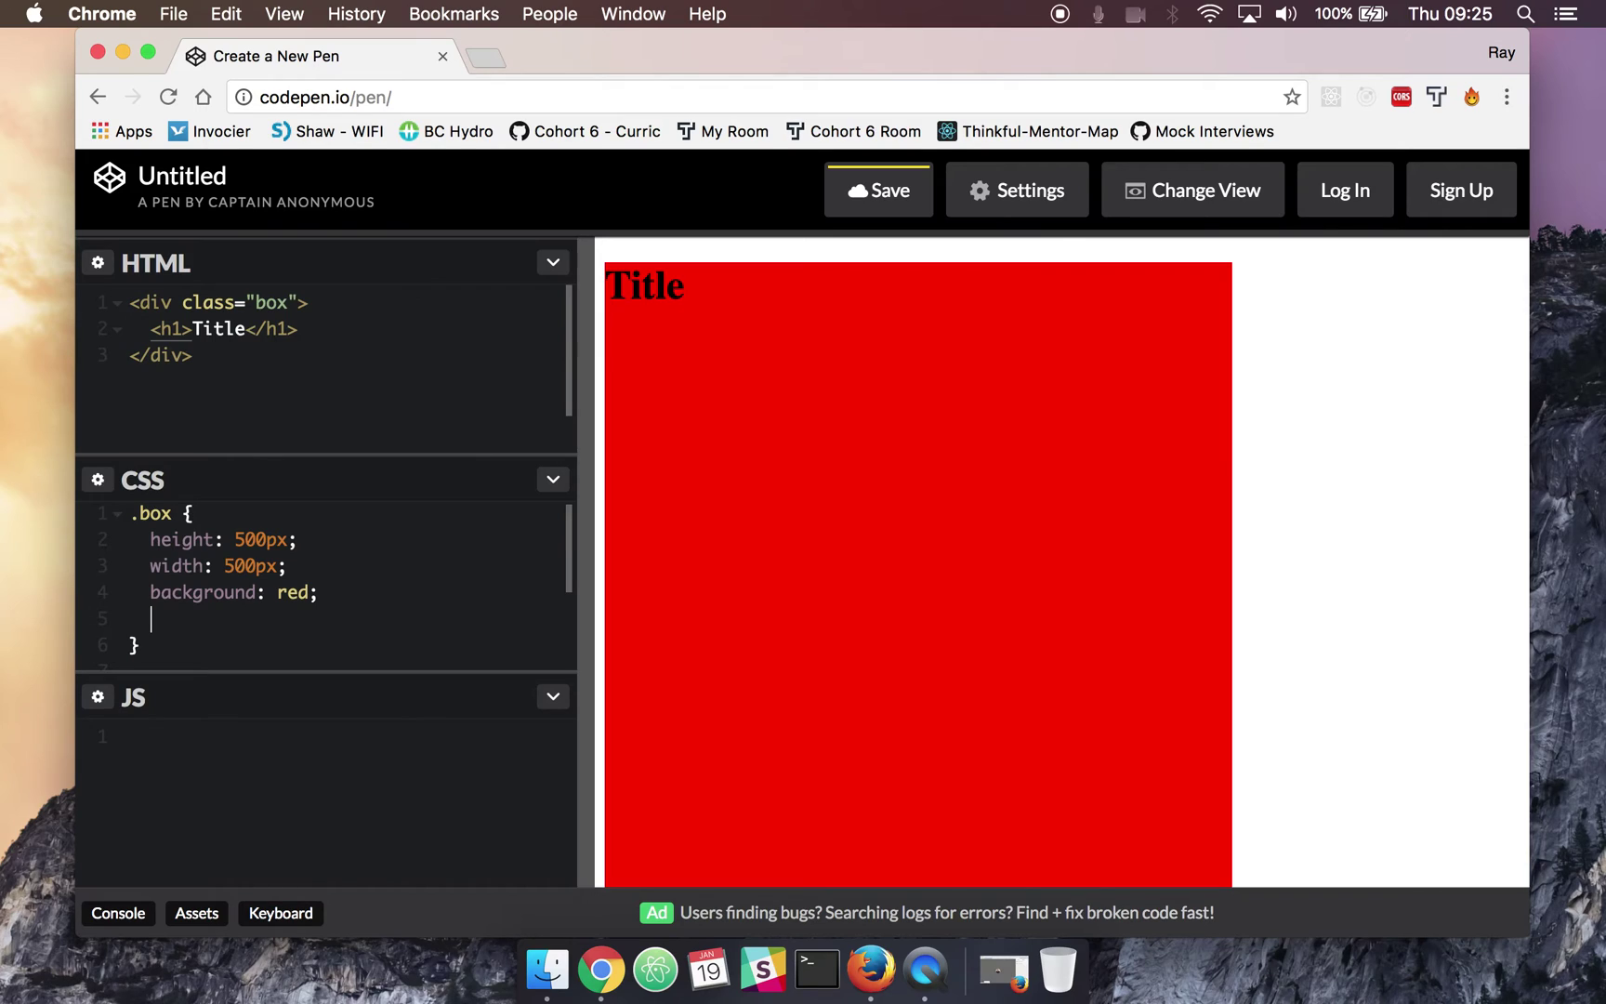
text(margin-)
text(top: 50)
text(px)
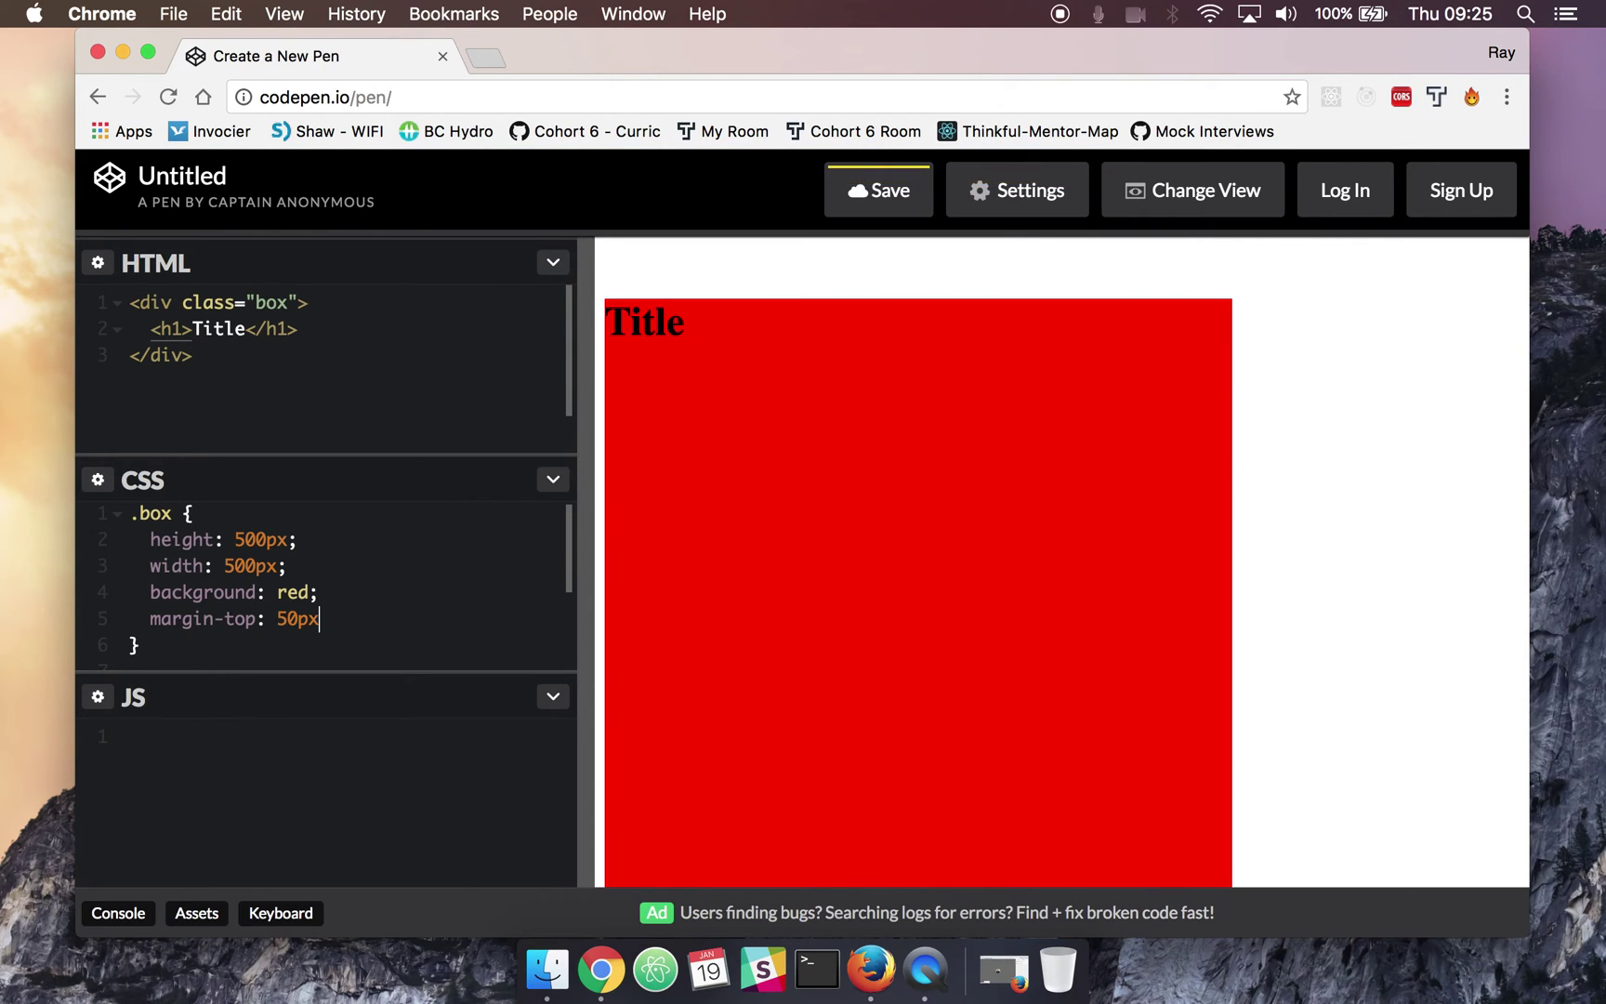
Step: Swap margin-top for padding-top 50px, compare with margin, then return to padding
double_click(183, 618)
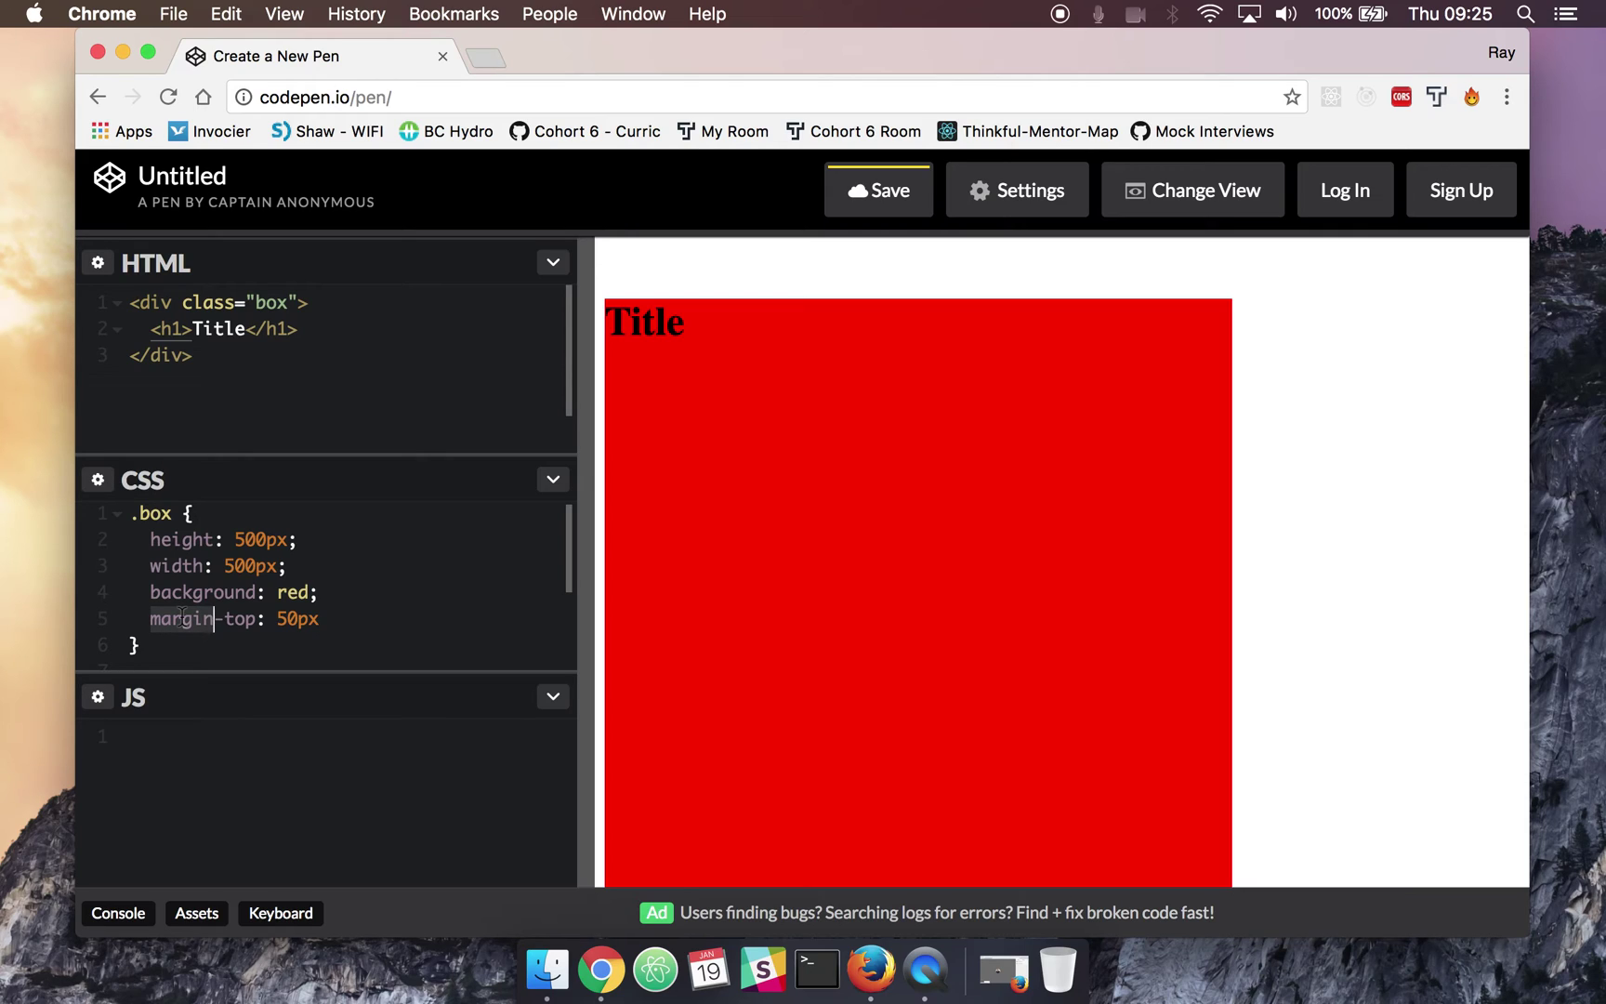
text(padding)
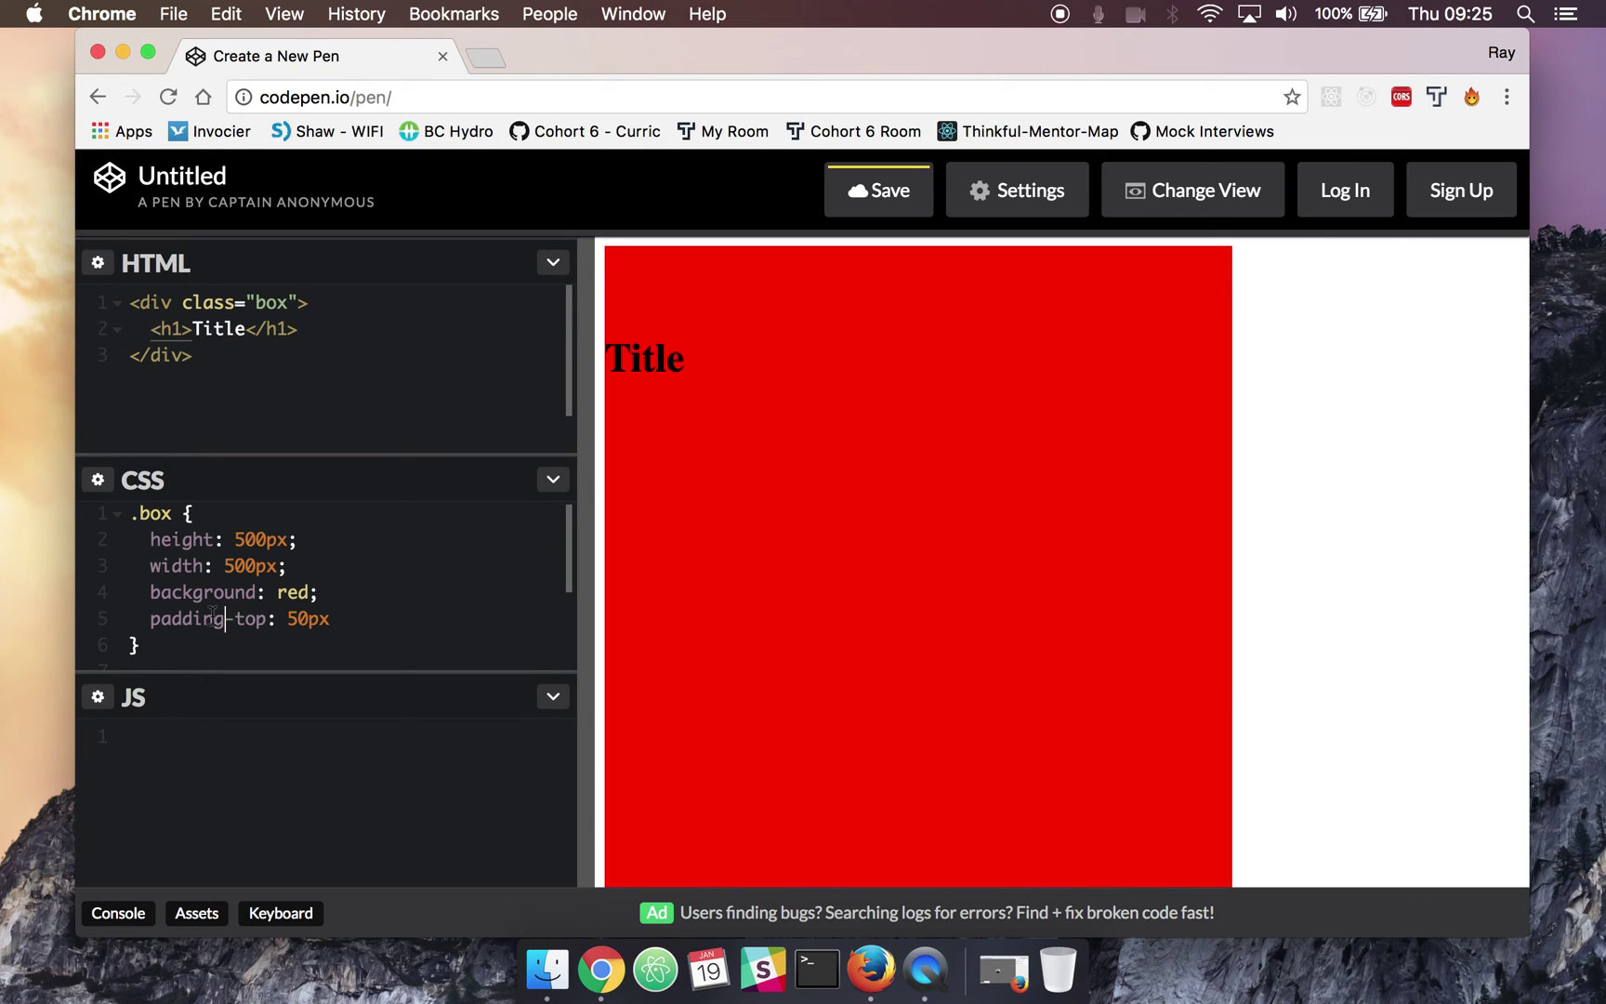
double_click(182, 619)
text(margin)
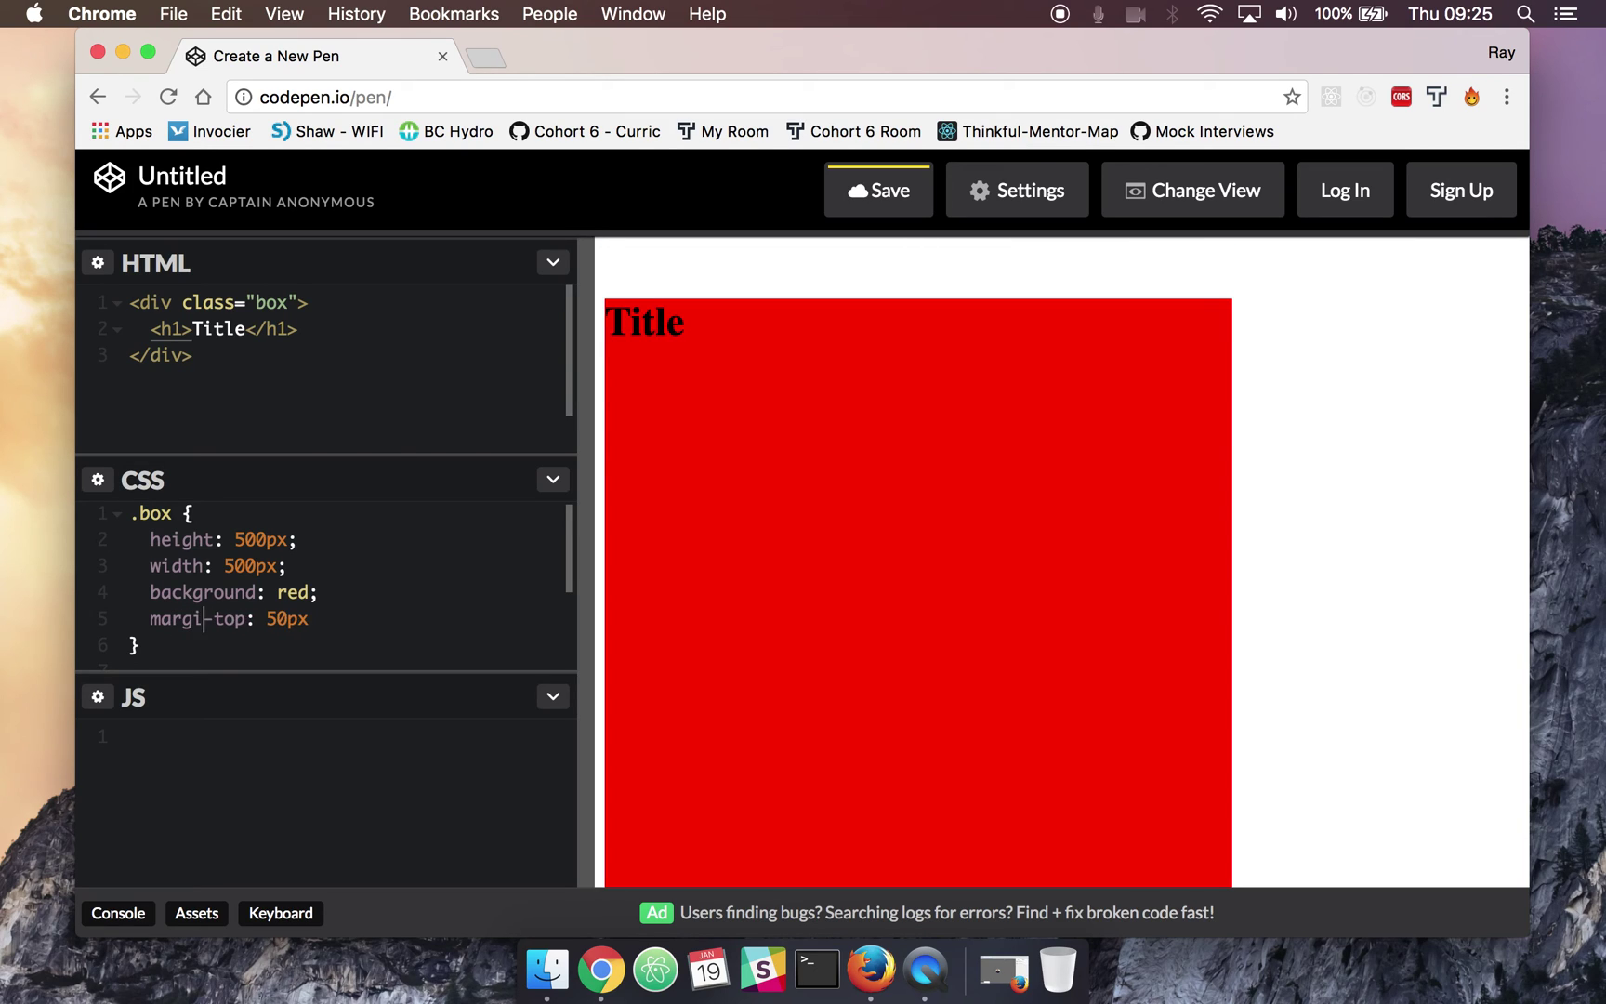
key(BackSpace)
key(BackSpace)
key(BackSpace)
text(padding)
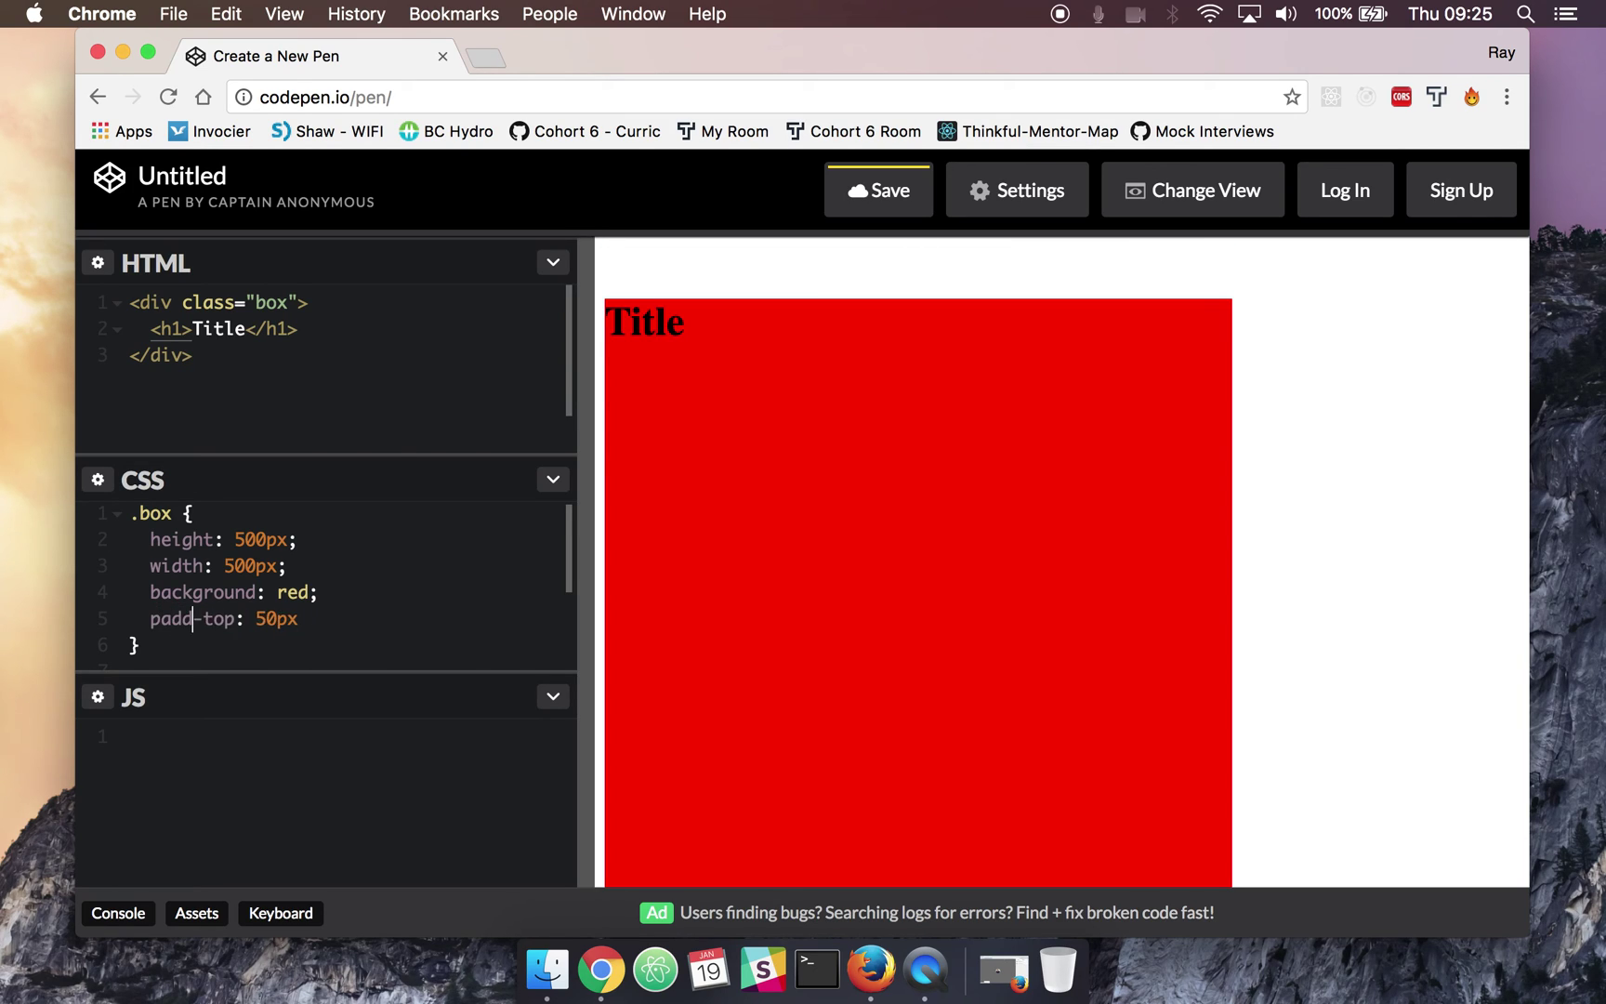